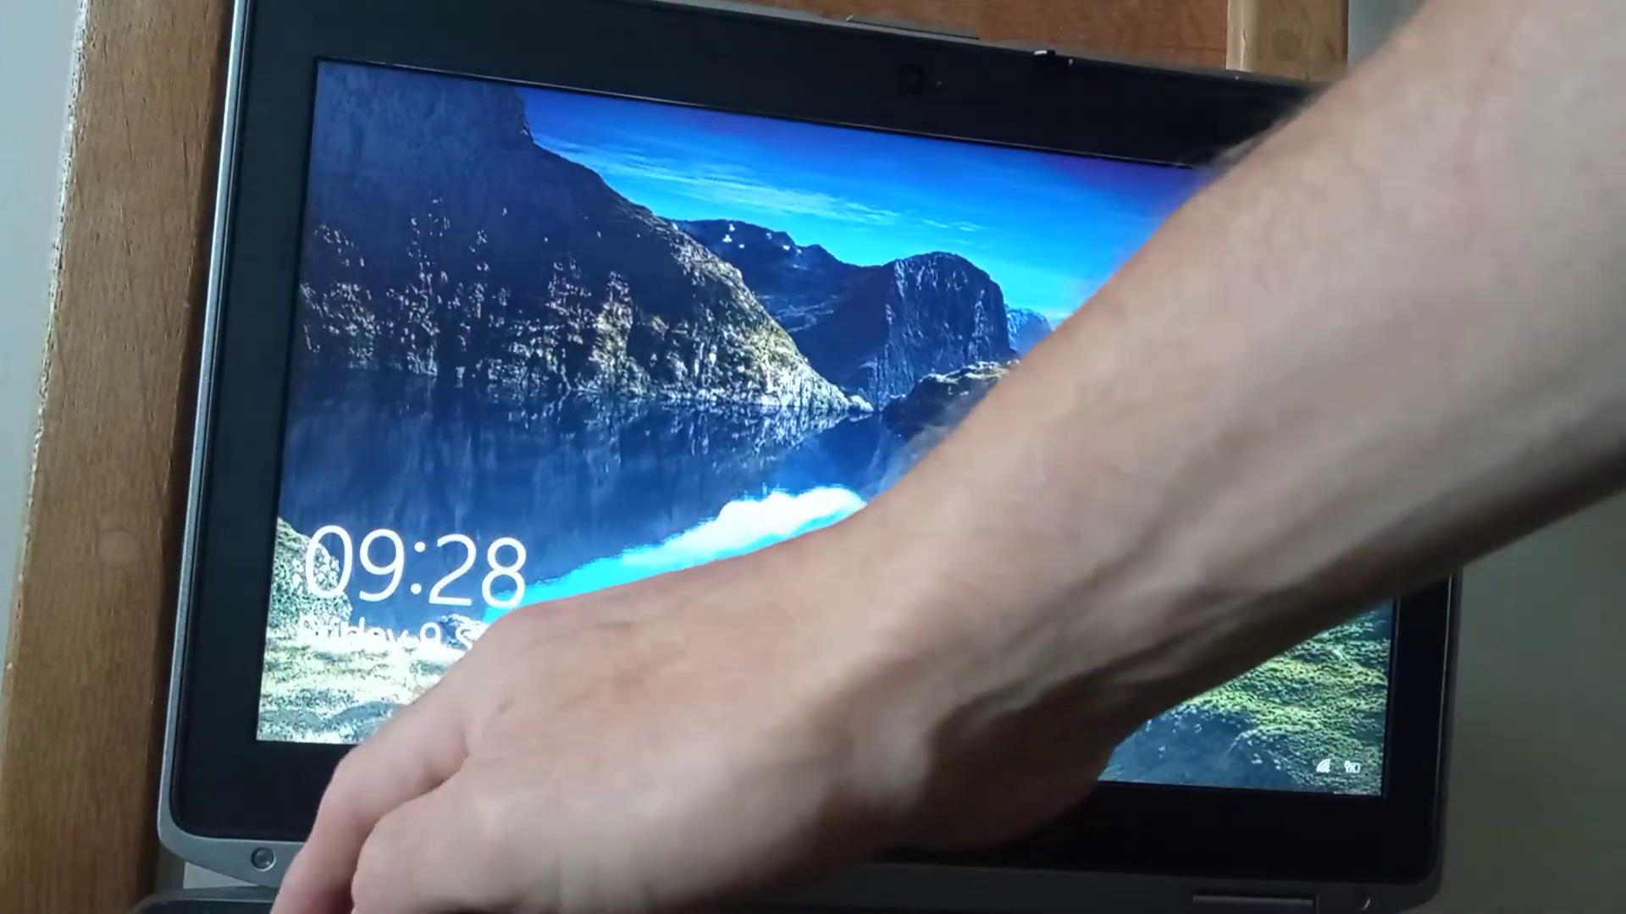
Dismiss the lock screen and sign in to Windows 10 with the password
key("space")
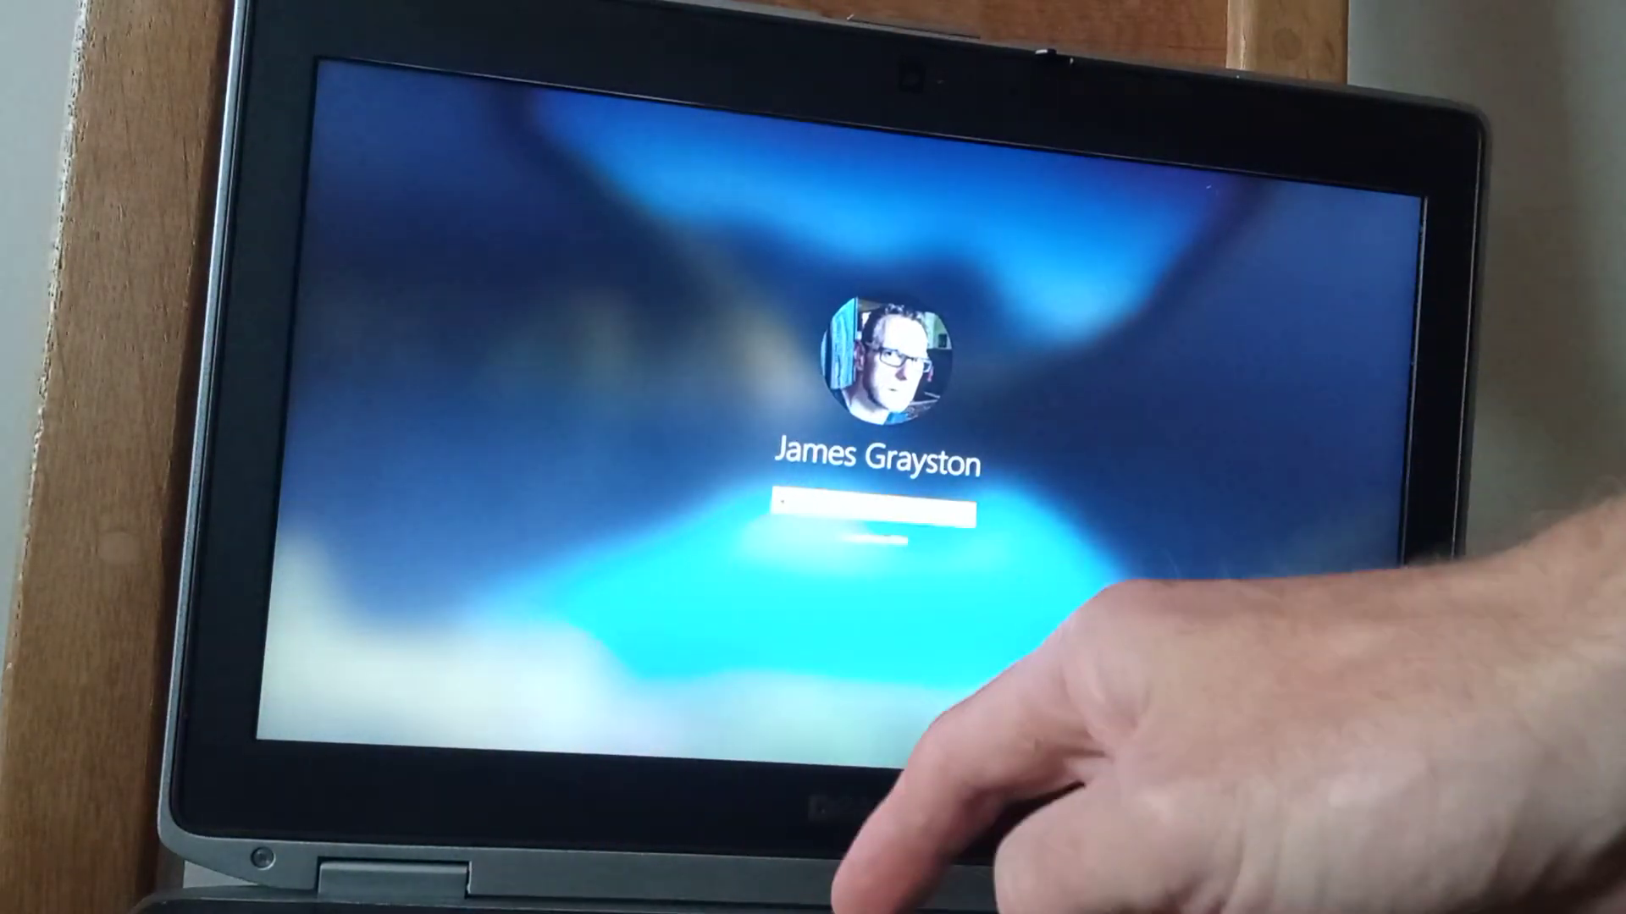
key("Return")
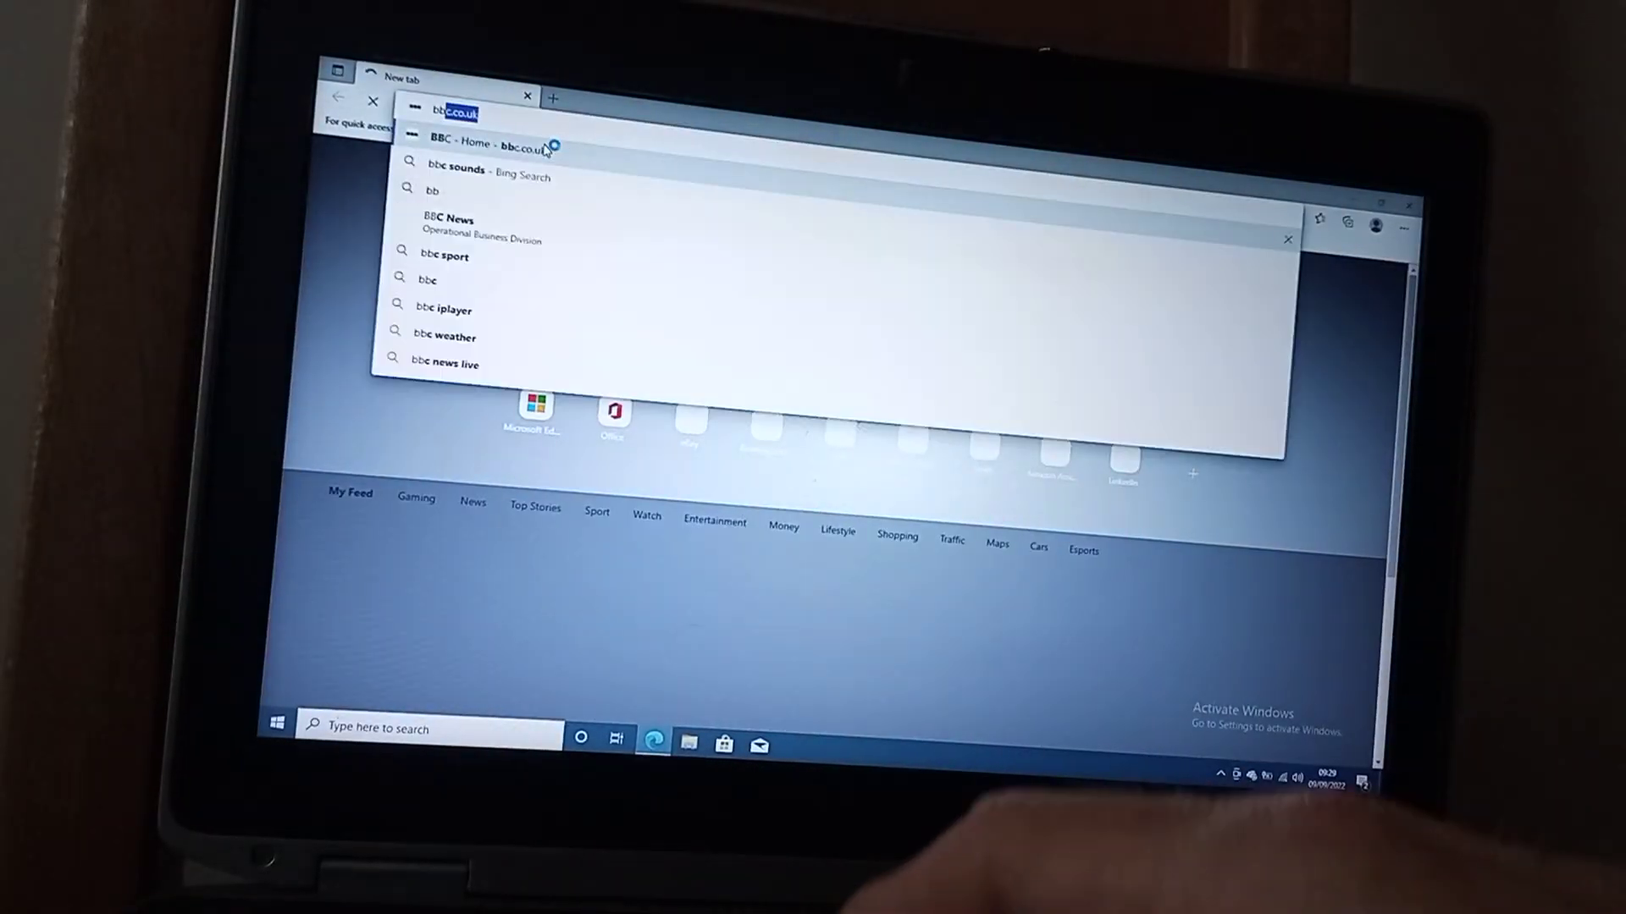
Load bbc.co.uk in Edge via the 'BBC - Home - bbc.co.uk' suggestion
left_click(546, 150)
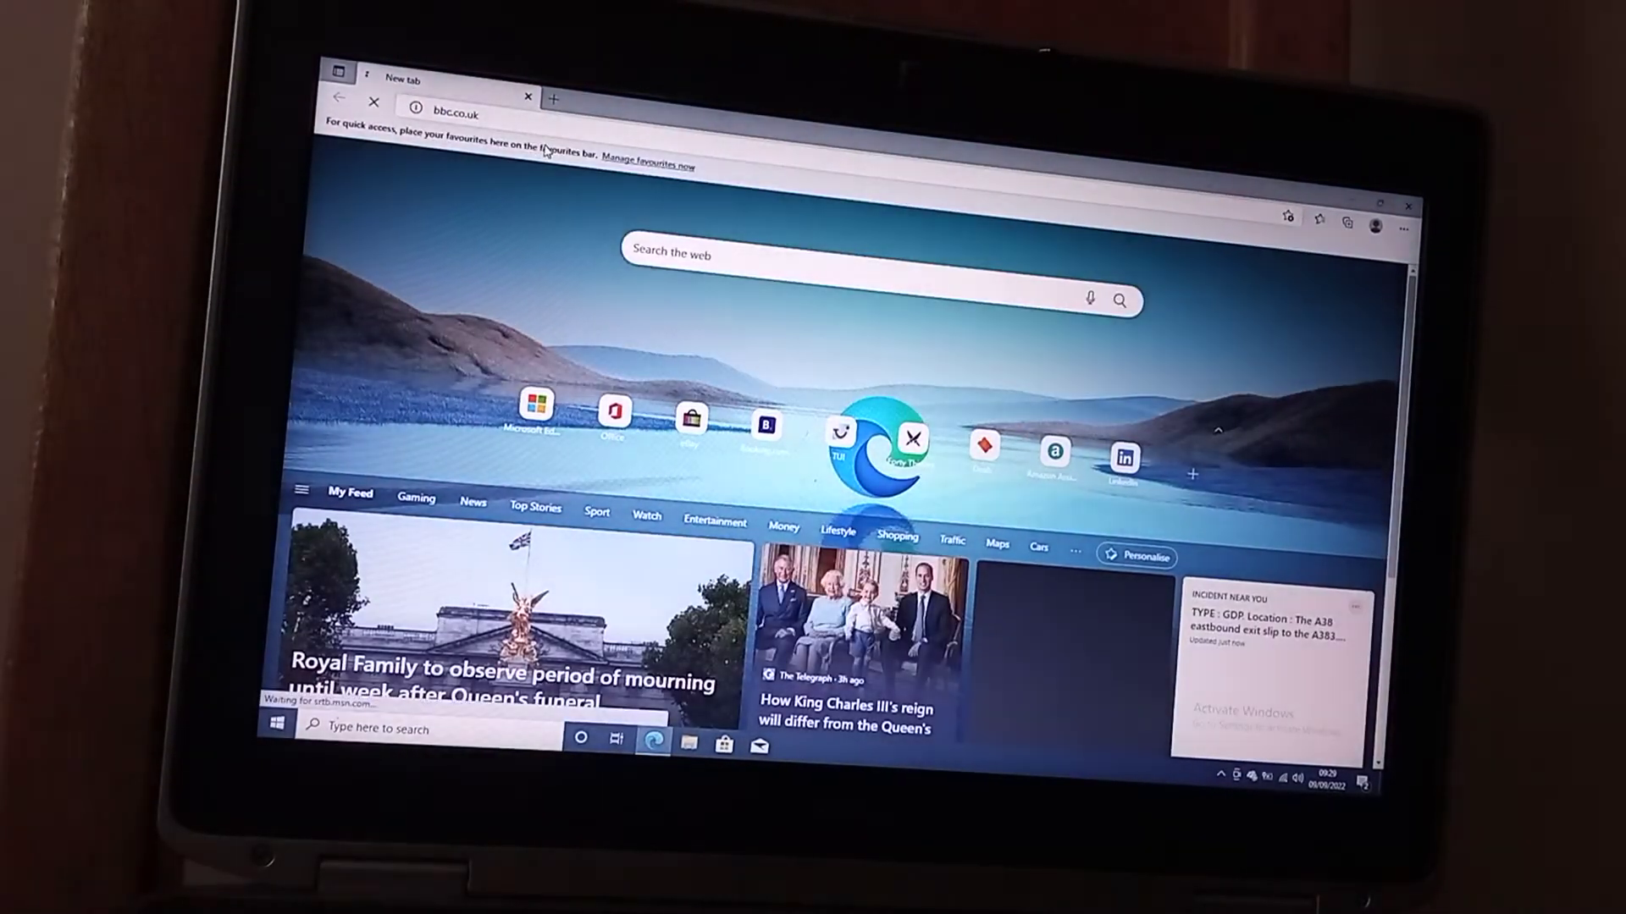